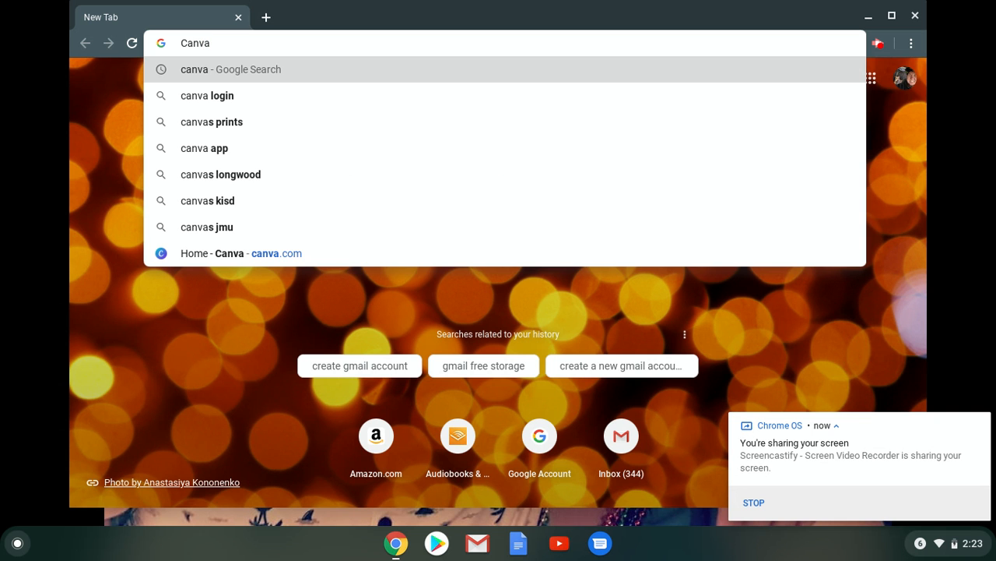
# Search the web for Canva, open its website from the results and log in.
pyautogui.press('Return')
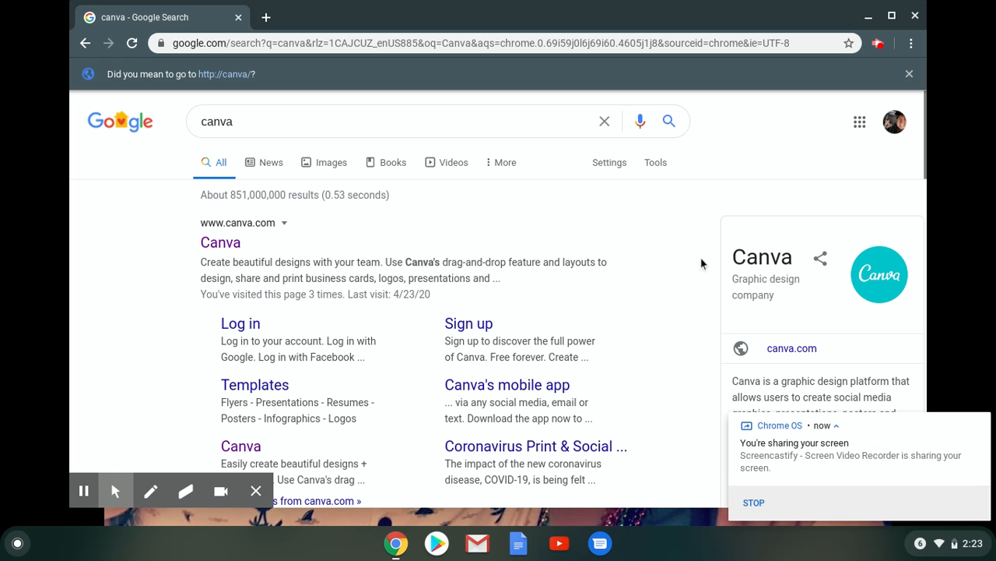
pyautogui.click(239, 447)
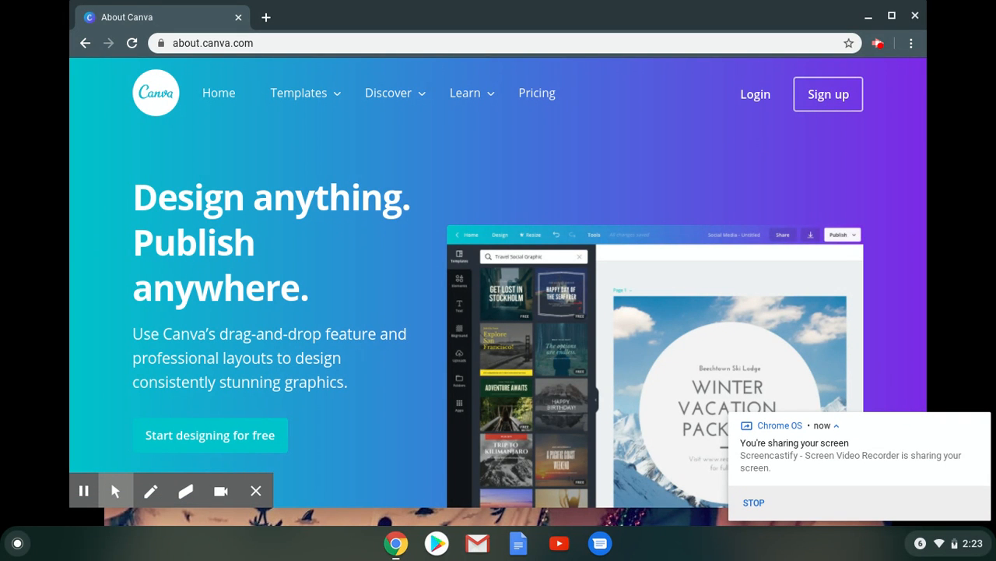
pyautogui.click(756, 98)
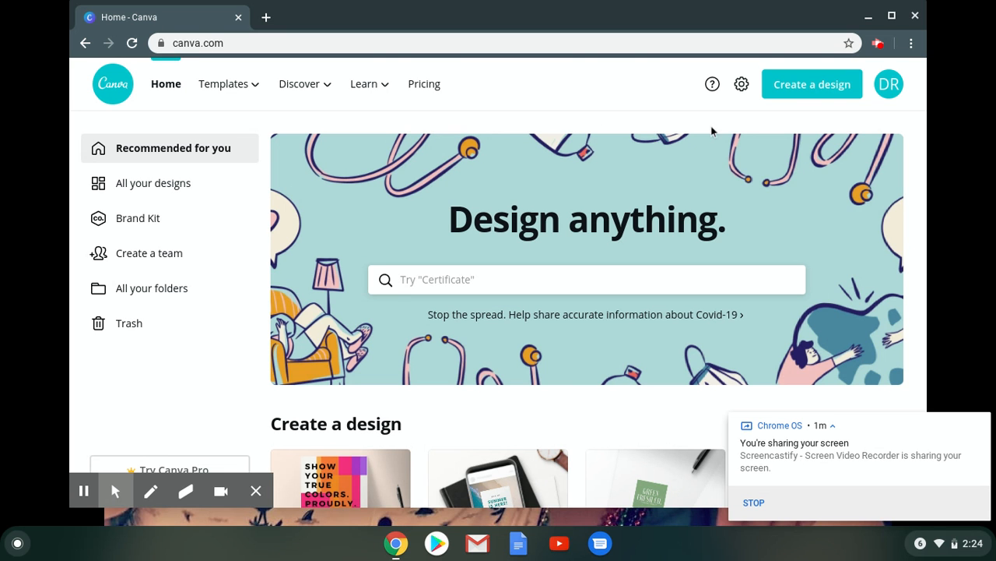
# Create a new poster design and fill it with the pink, blue and teal polygon background.
pyautogui.click(815, 90)
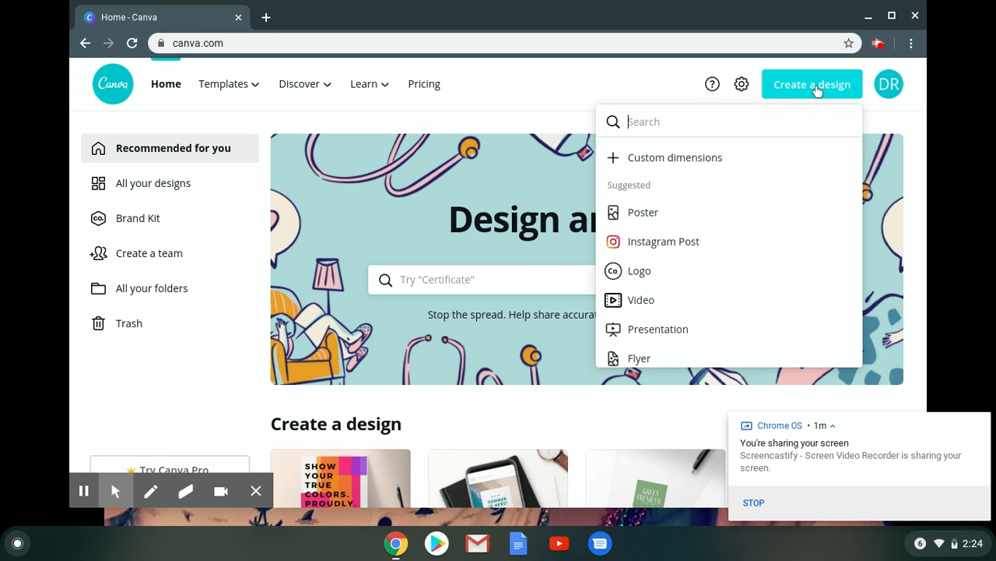
pyautogui.click(638, 216)
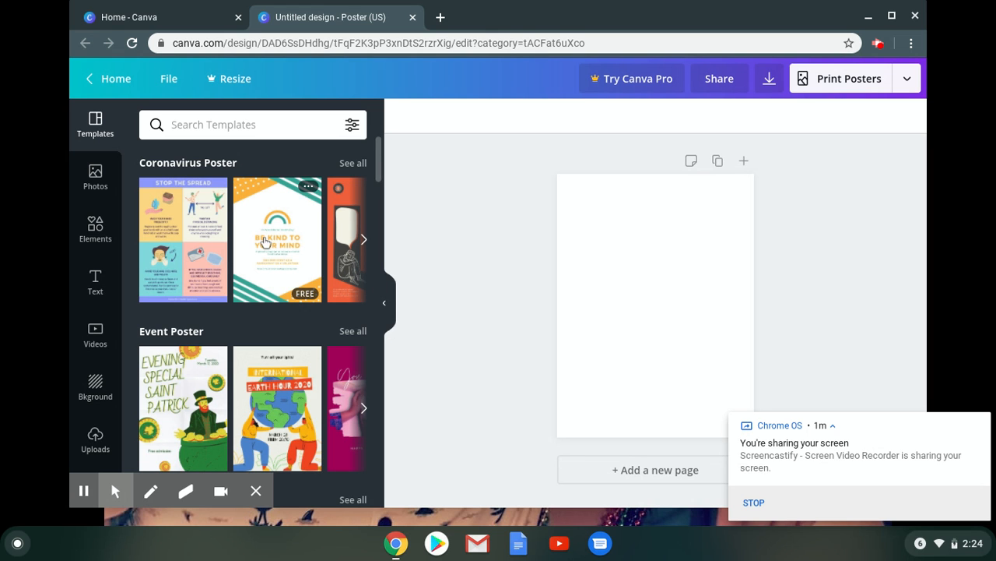
pyautogui.click(95, 383)
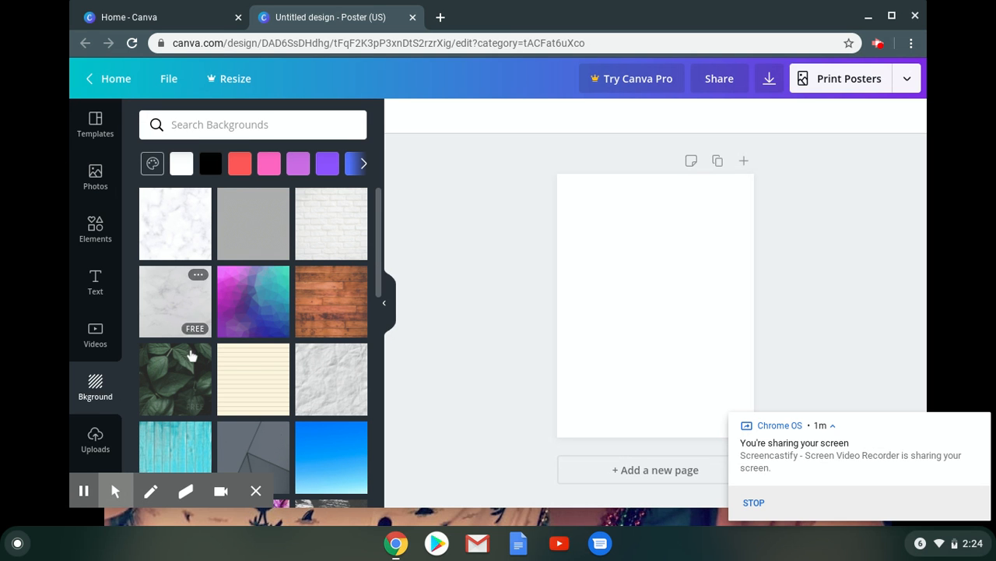
pyautogui.moveTo(376, 249); pyautogui.dragTo(385, 287)
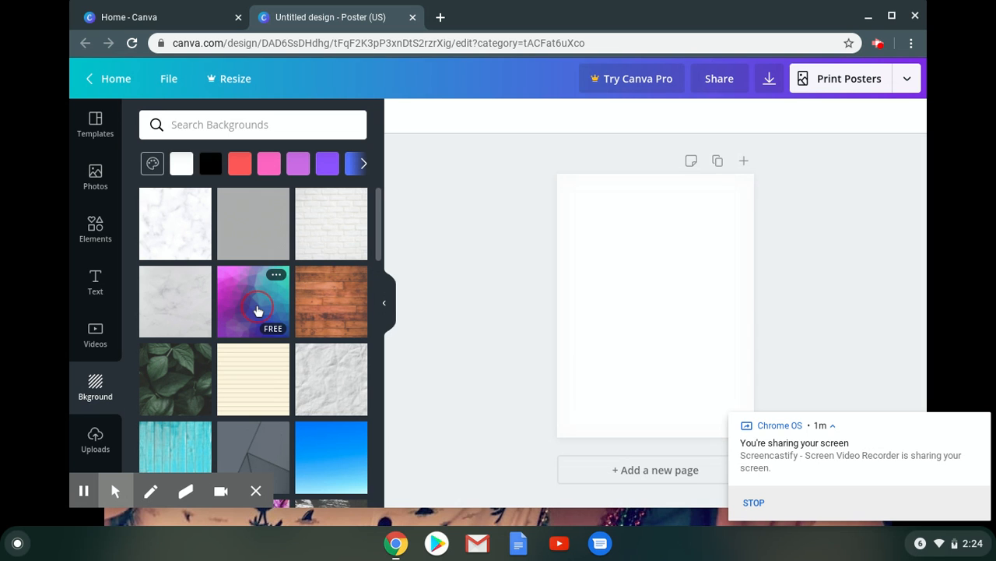
pyautogui.click(258, 311)
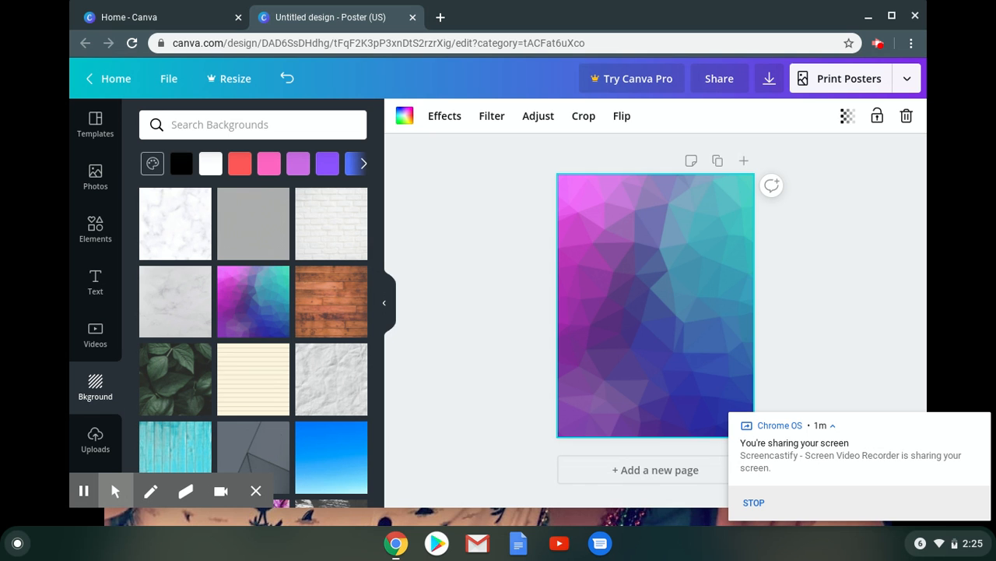
# Add a heading to the poster that reads "I miss everyone at Fox!" broken over three lines.
pyautogui.click(94, 284)
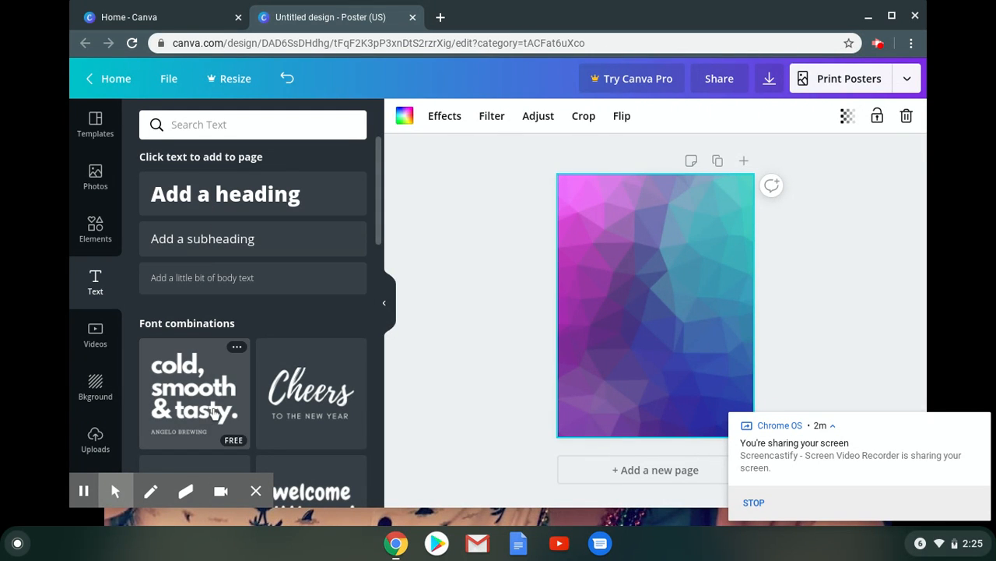
pyautogui.moveTo(380, 217); pyautogui.dragTo(379, 355)
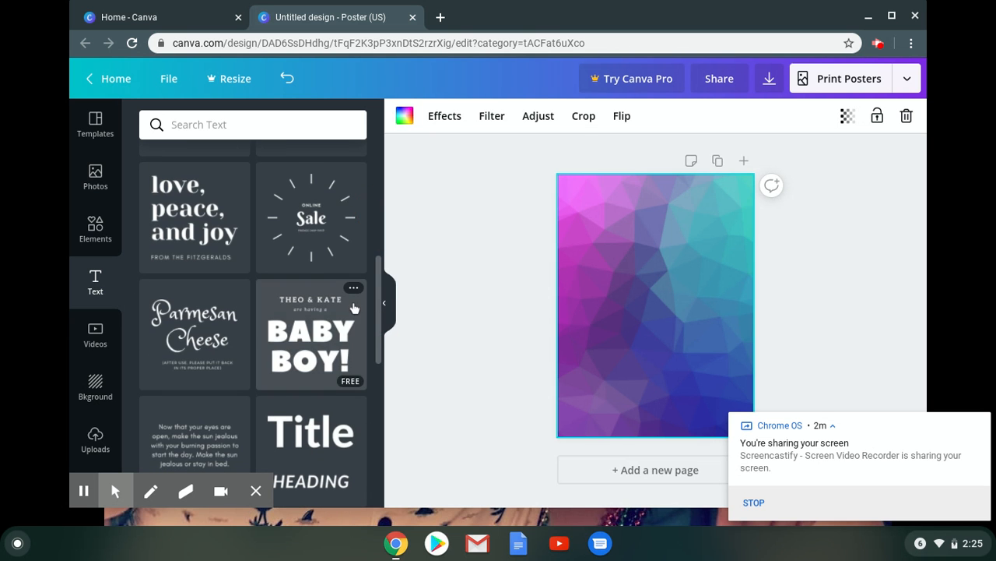
pyautogui.moveTo(382, 303); pyautogui.dragTo(381, 206)
pyautogui.moveTo(380, 266); pyautogui.dragTo(380, 127)
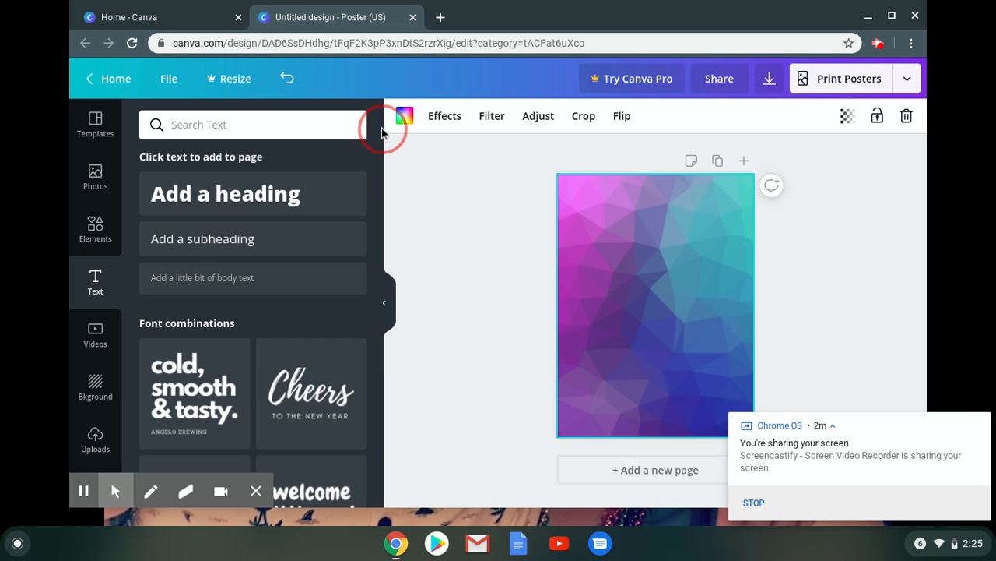
pyautogui.click(263, 191)
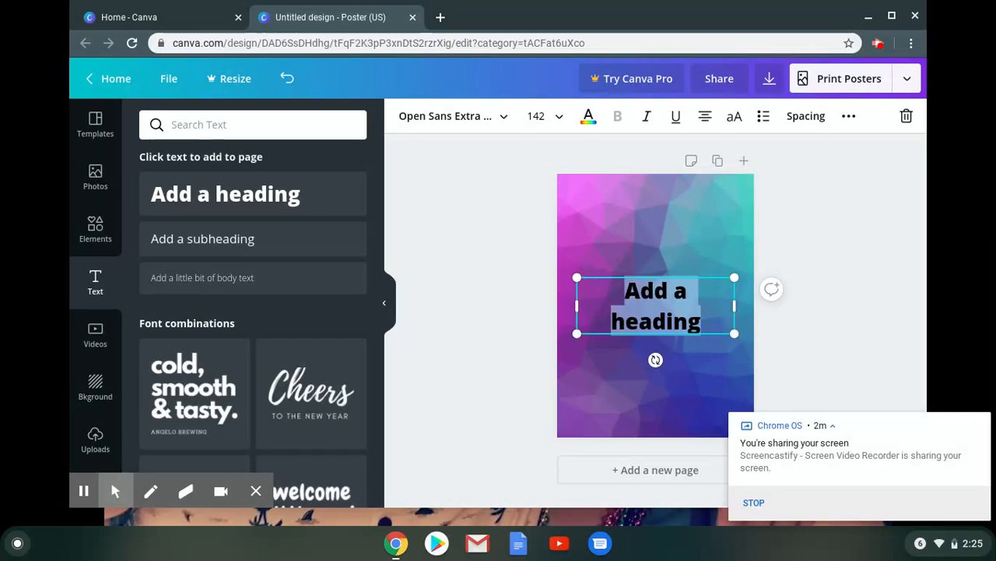
pyautogui.press('BackSpace')
pyautogui.write('I miss')
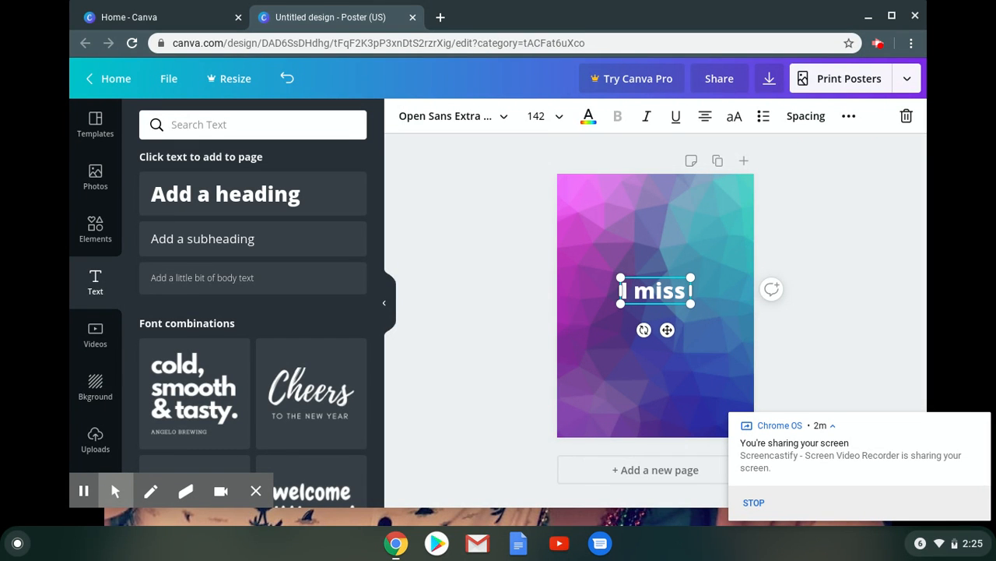
pyautogui.press('BackSpace')
pyautogui.press('Return')
pyautogui.write('everyone at')
pyautogui.press('Return')
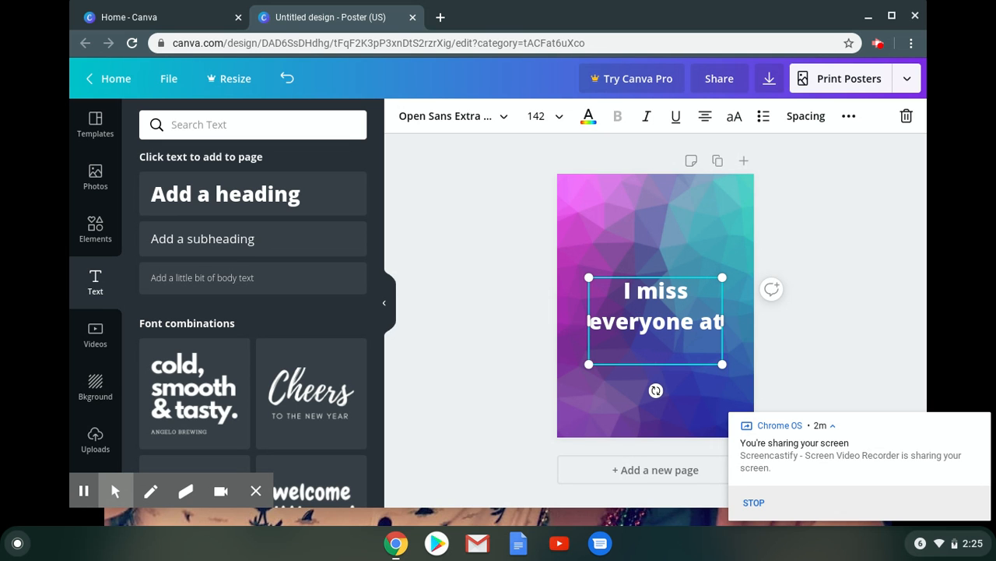
pyautogui.write('Fox!')
pyautogui.click(803, 230)
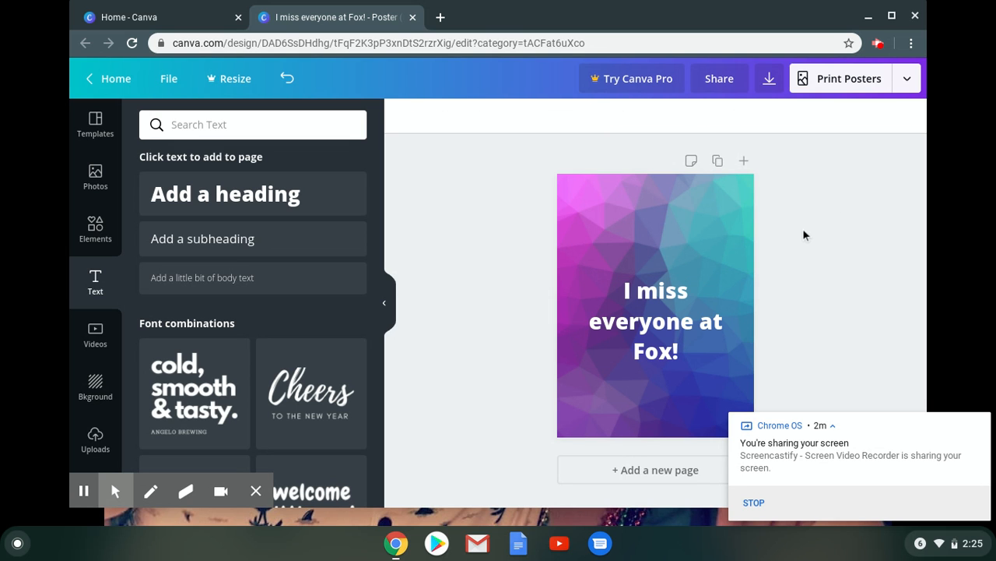
# Enlarge the heading from its upper corners so that it spans most of the poster's width.
pyautogui.click(671, 305)
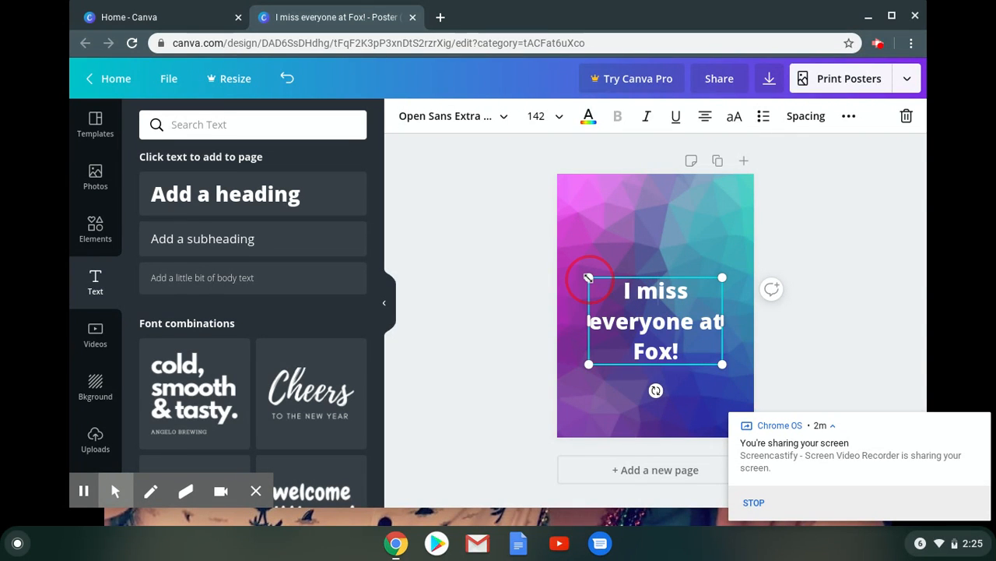
pyautogui.moveTo(589, 278); pyautogui.dragTo(589, 237)
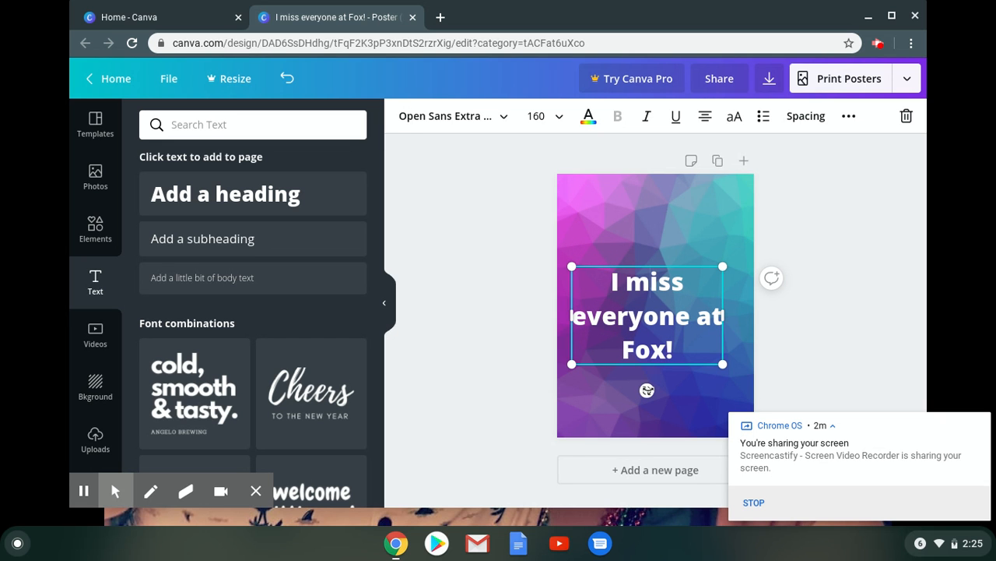
pyautogui.moveTo(724, 265); pyautogui.dragTo(738, 251)
pyautogui.click(809, 234)
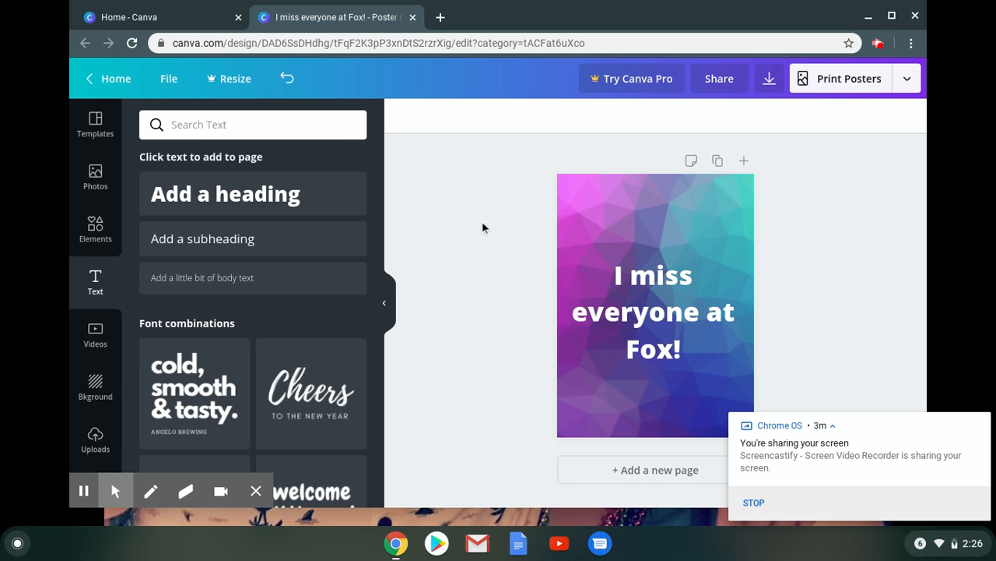
# Add the featured golden leaf branch element and enlarge it to cover the whole poster.
pyautogui.click(97, 231)
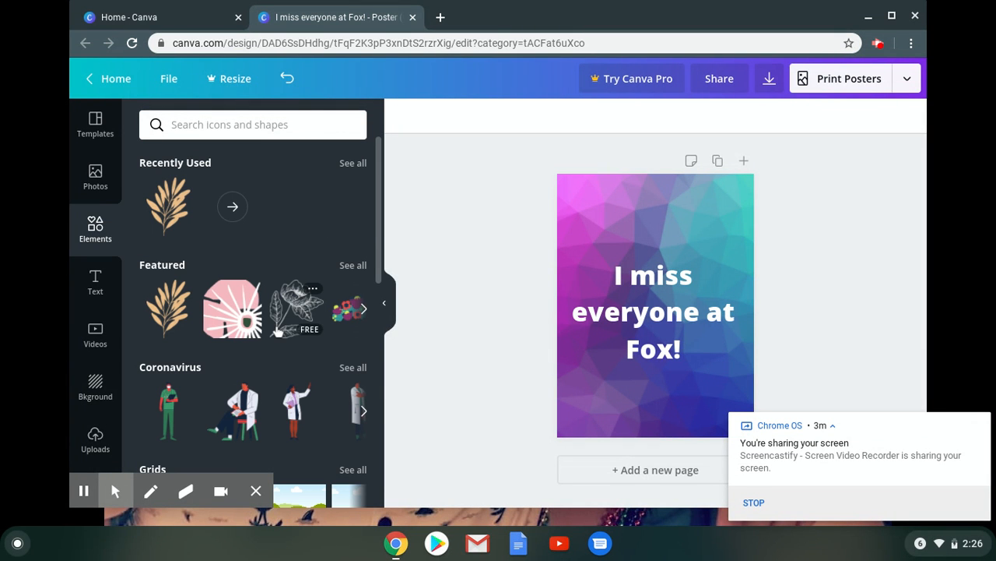
pyautogui.moveTo(379, 229); pyautogui.dragTo(386, 257)
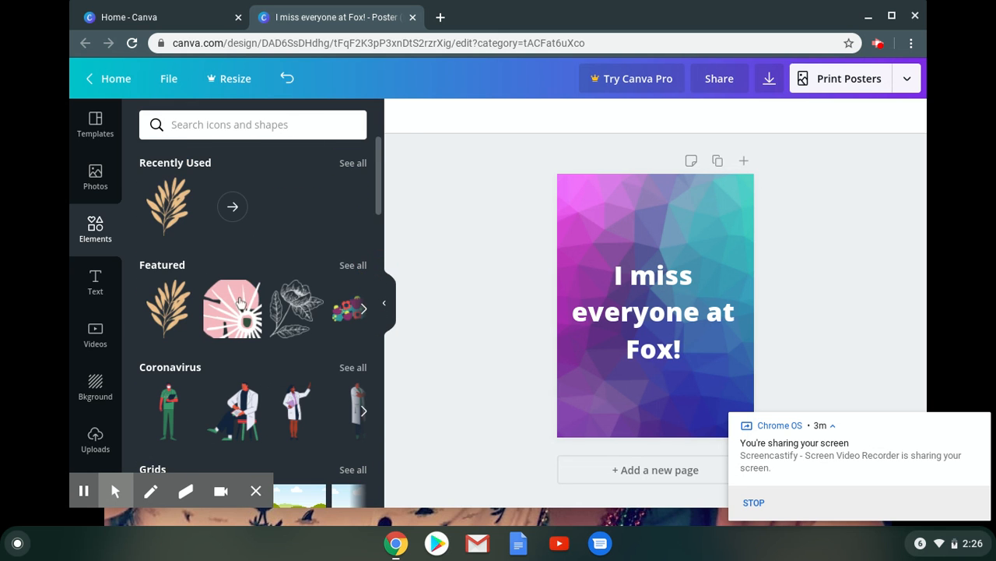
pyautogui.click(165, 321)
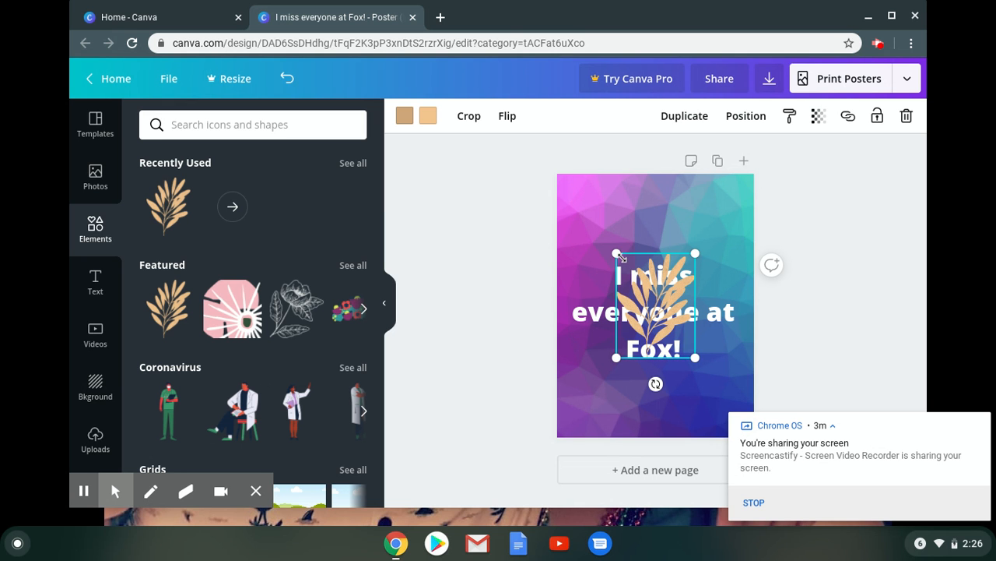
pyautogui.moveTo(617, 254); pyautogui.dragTo(556, 173)
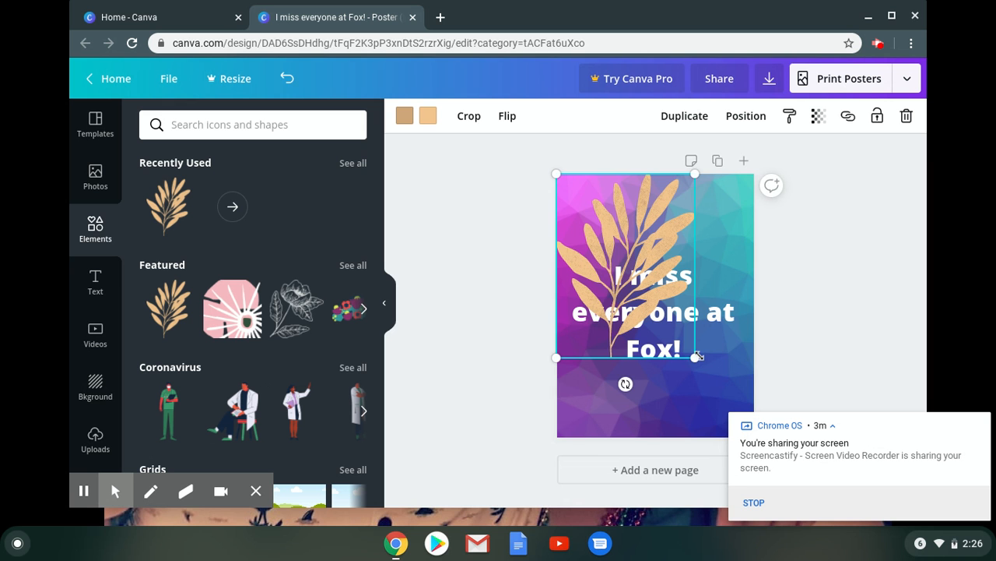
pyautogui.moveTo(695, 358); pyautogui.dragTo(773, 436)
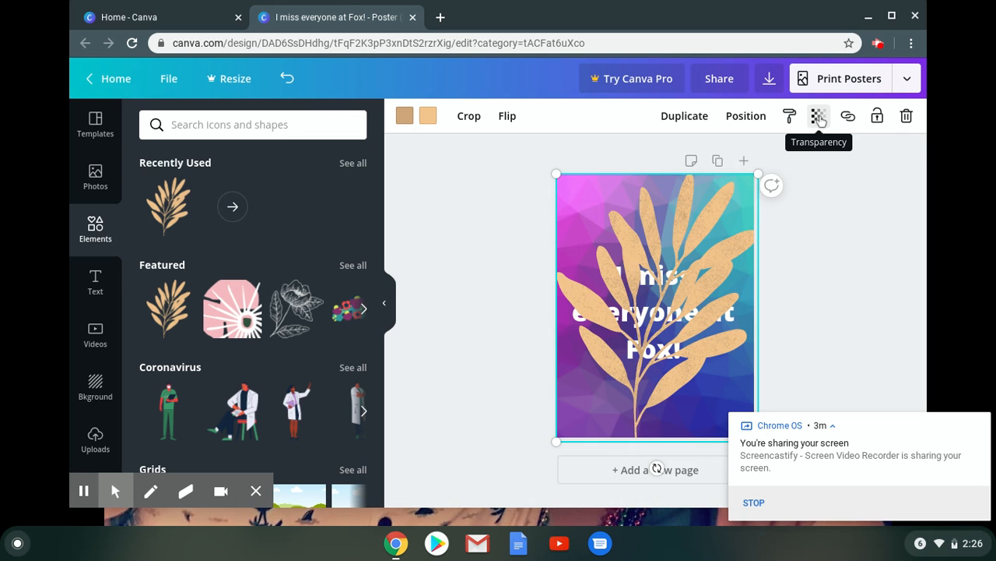
# Set the leaf branch's transparency to 36 so the heading can be read through it.
pyautogui.click(819, 116)
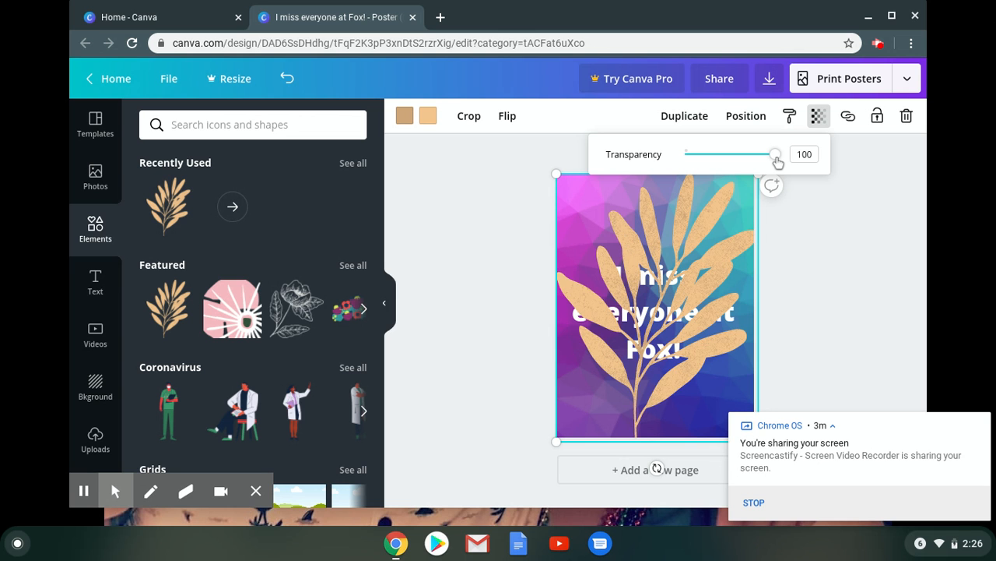
pyautogui.moveTo(778, 160); pyautogui.dragTo(717, 162)
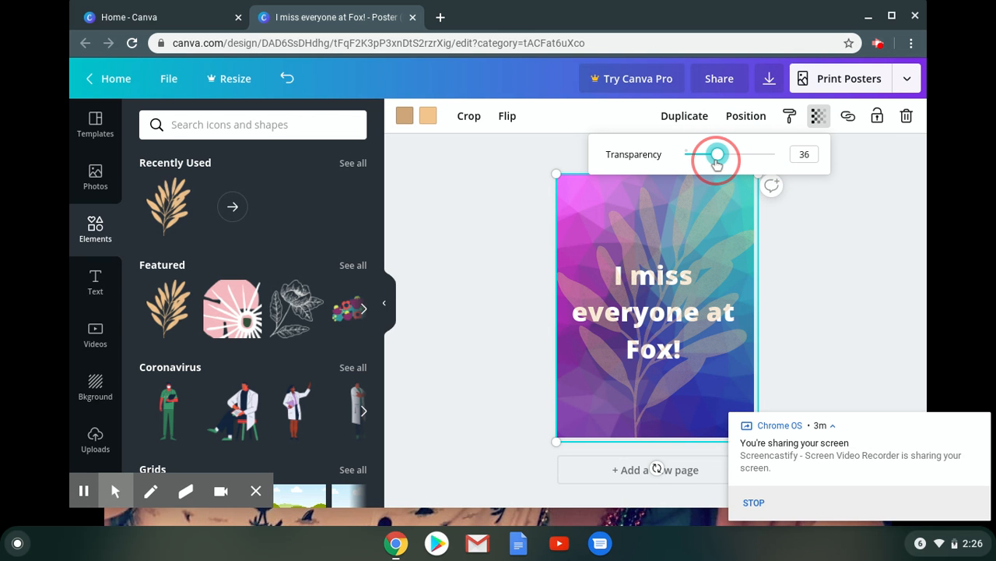
pyautogui.click(807, 273)
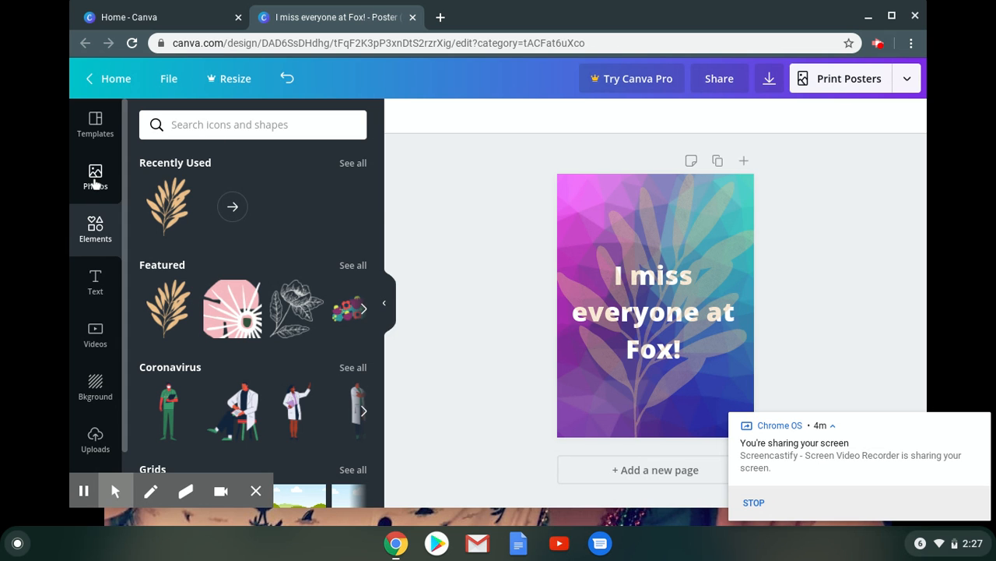
pyautogui.click(95, 179)
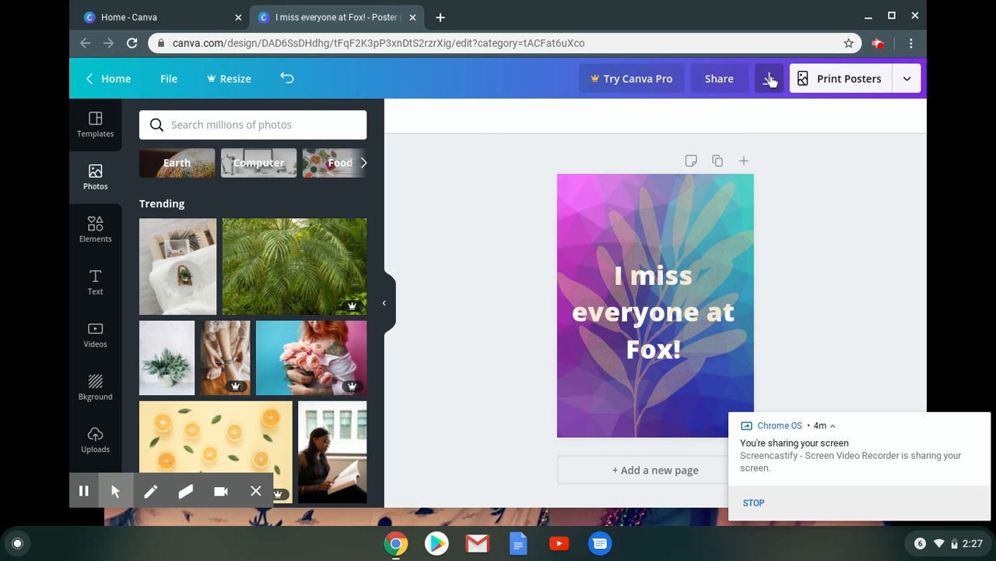
# Download the finished poster with JPG as the file type.
pyautogui.click(769, 80)
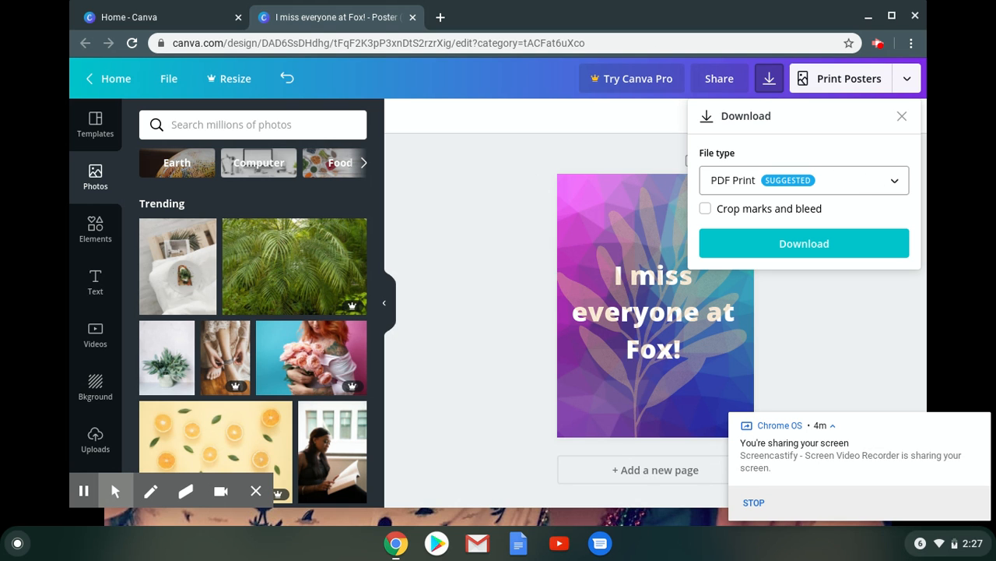
pyautogui.click(895, 186)
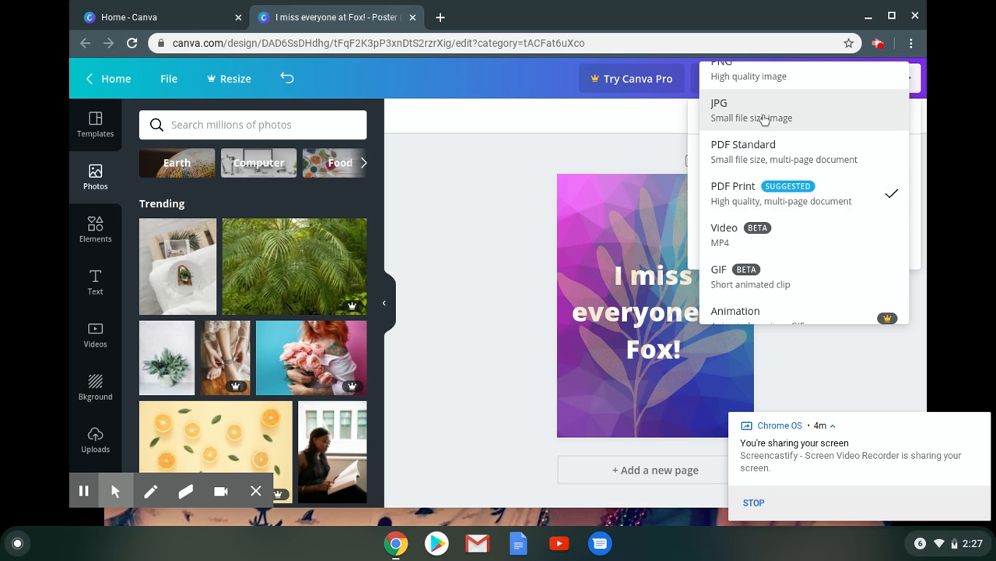
pyautogui.click(756, 117)
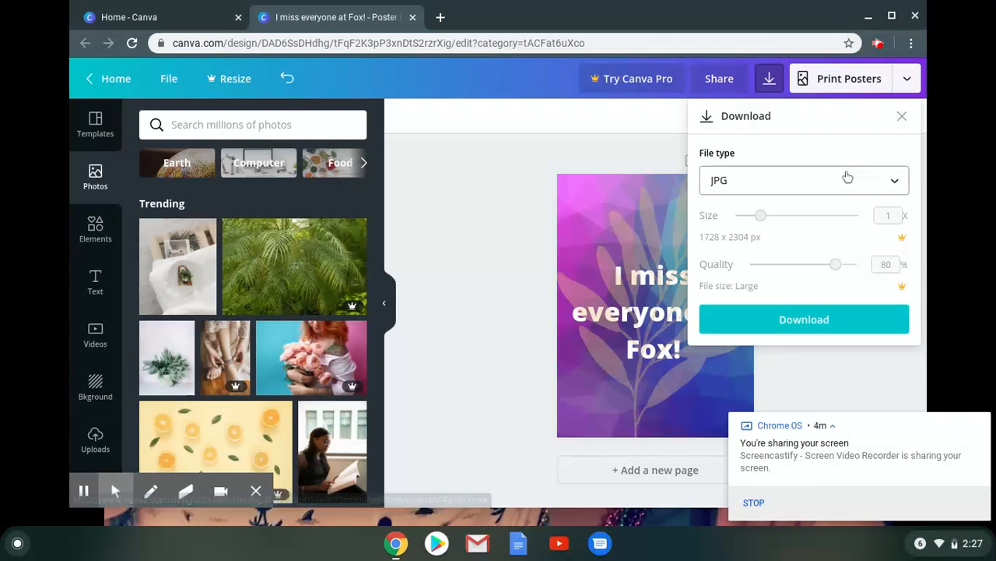
pyautogui.click(801, 325)
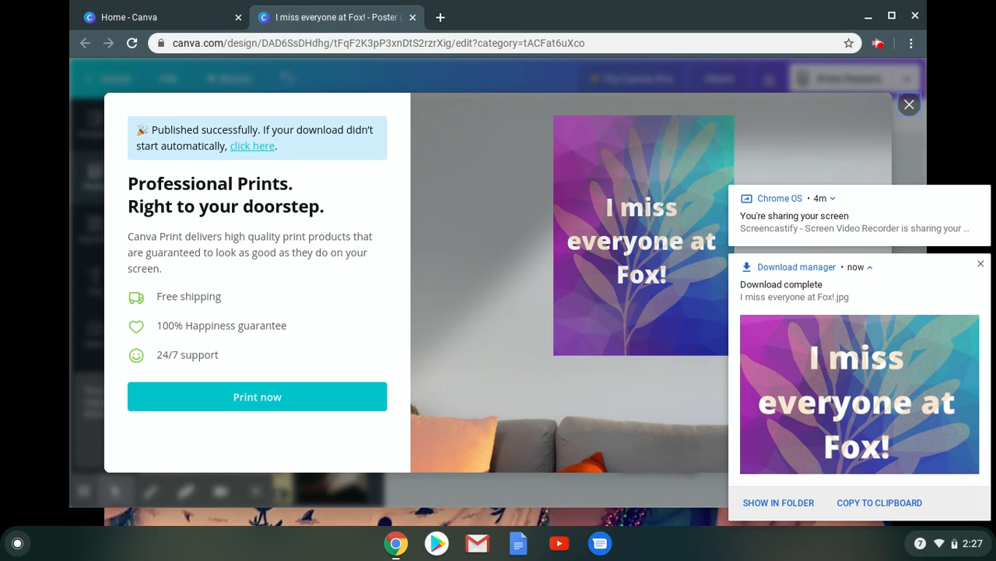
pyautogui.click(879, 45)
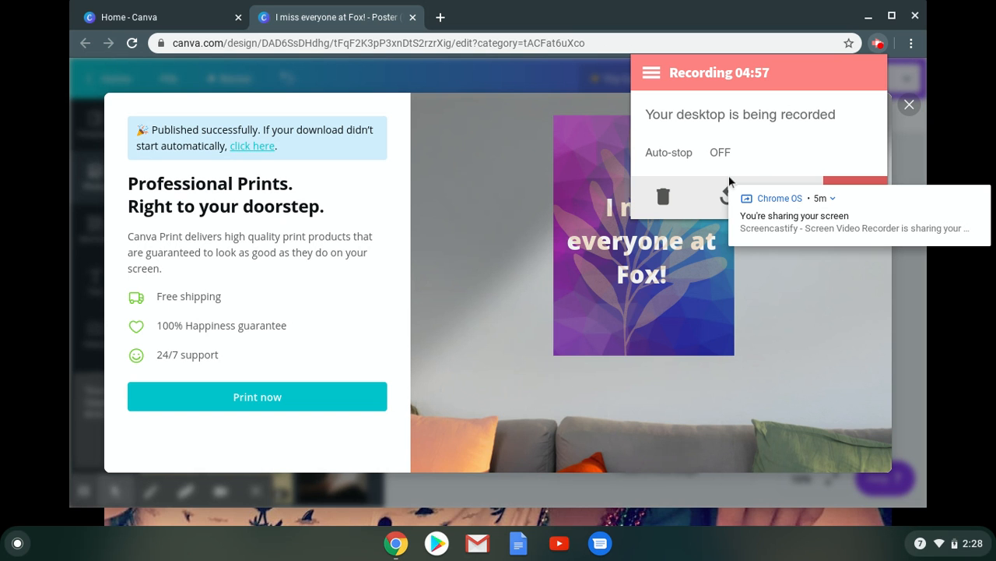